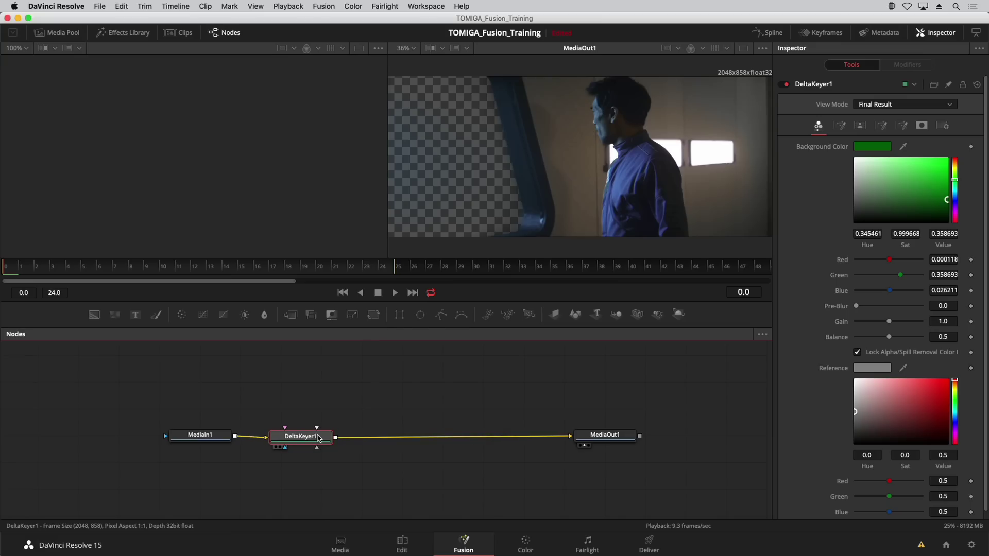
Show the DeltaKeyer1 alpha in the empty viewer and set its matte threshold to 0.3 low and 0.644 high
{"action": "mouse_move", "coordinate": [318, 438]}
{"action": "key", "text": "1"}
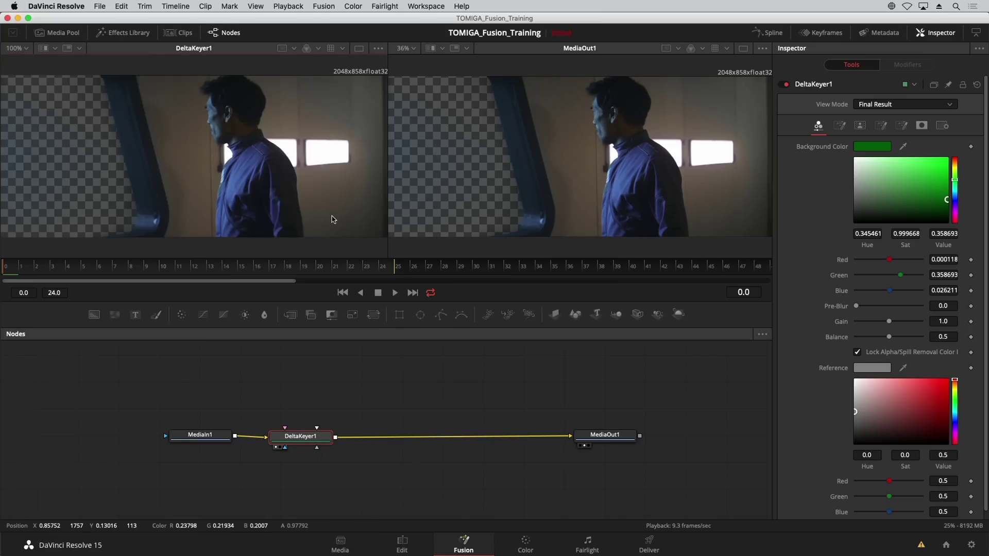
{"action": "key", "text": "a"}
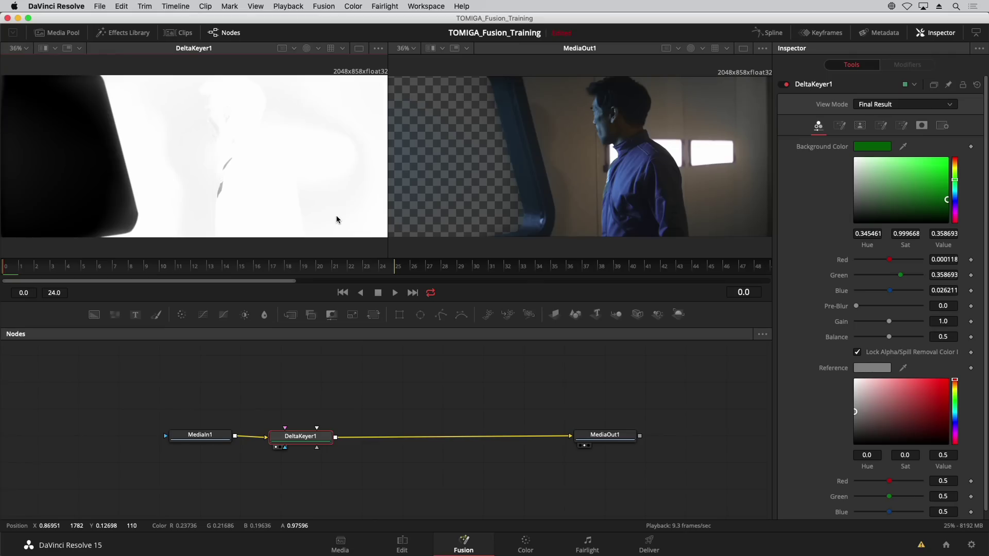
{"action": "left_click", "coordinate": [860, 126]}
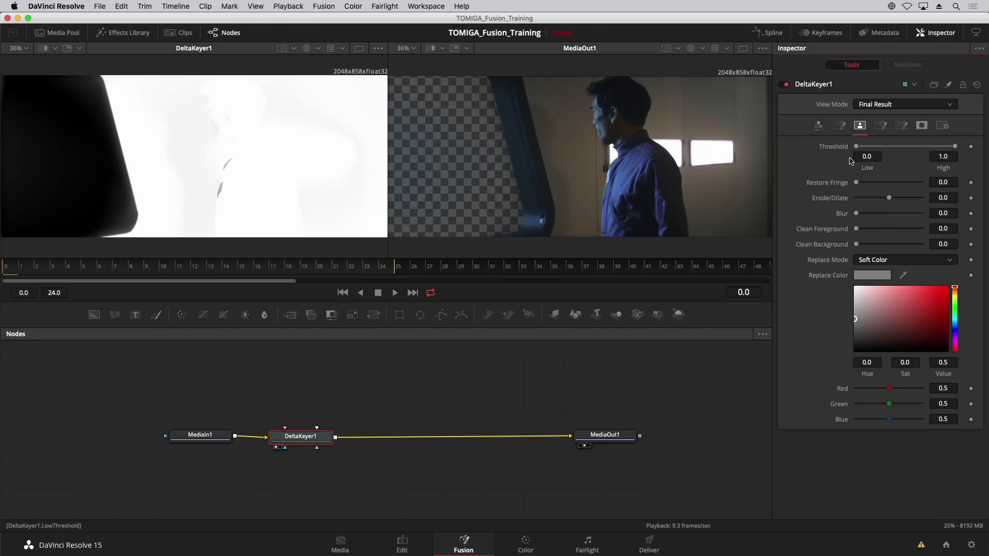
{"action": "left_click_drag", "start_coordinate": [857, 150], "coordinate": [881, 147]}
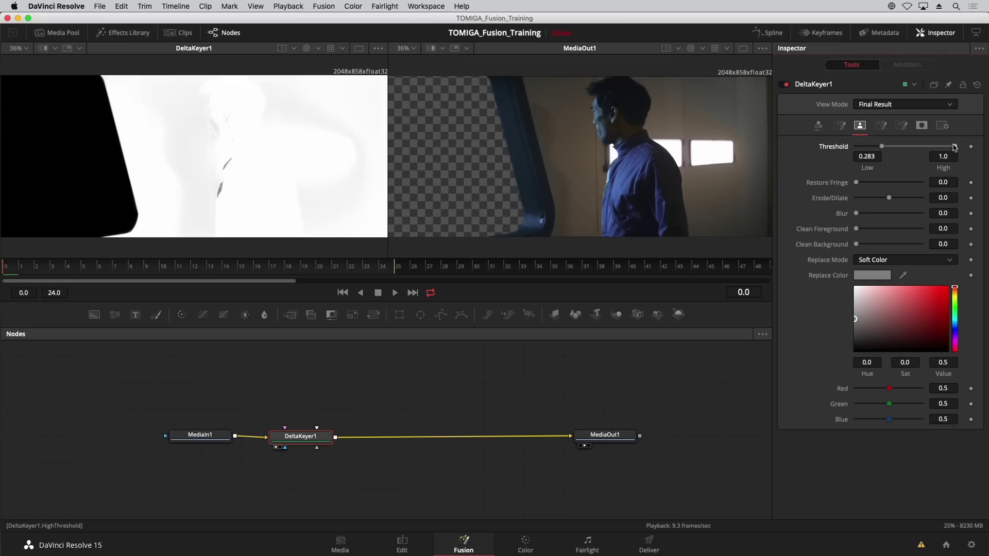
{"action": "left_click_drag", "start_coordinate": [954, 147], "coordinate": [886, 149]}
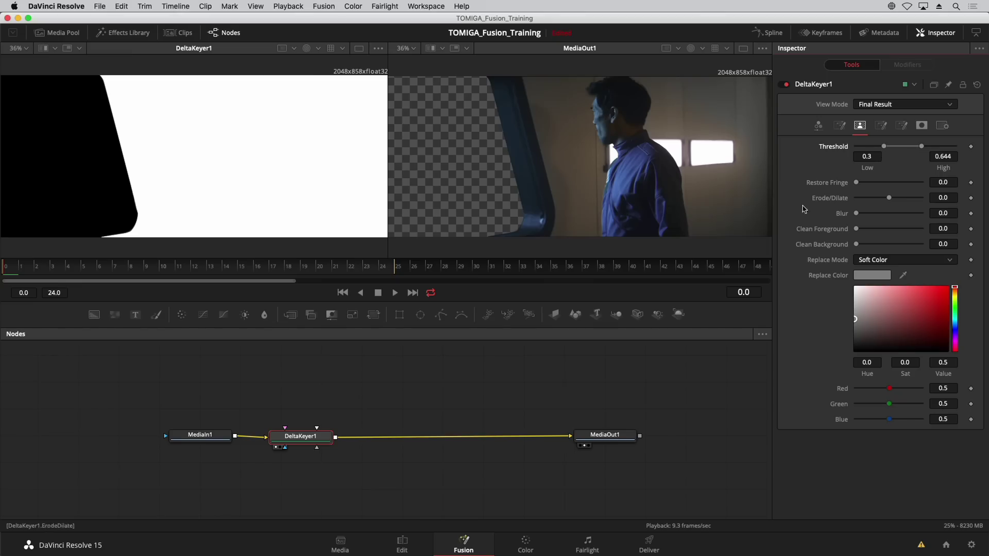
Space out the MediaIn1 and DeltaKeyer1 nodes to make room in the node graph
{"action": "left_click_drag", "start_coordinate": [209, 436], "coordinate": [186, 440]}
{"action": "left_click_drag", "start_coordinate": [296, 439], "coordinate": [299, 442]}
{"action": "left_click", "coordinate": [299, 441]}
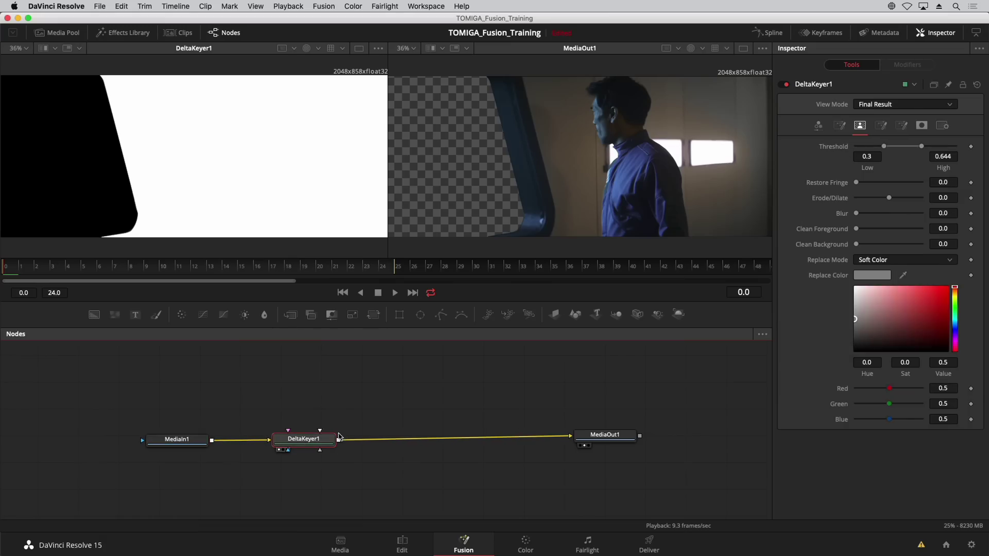
Merge the 2-15_Shot-16 clip from the Graphics bin between DeltaKeyer1 and MediaOut1, and swap the Merge1 inputs
{"action": "left_click", "coordinate": [73, 35]}
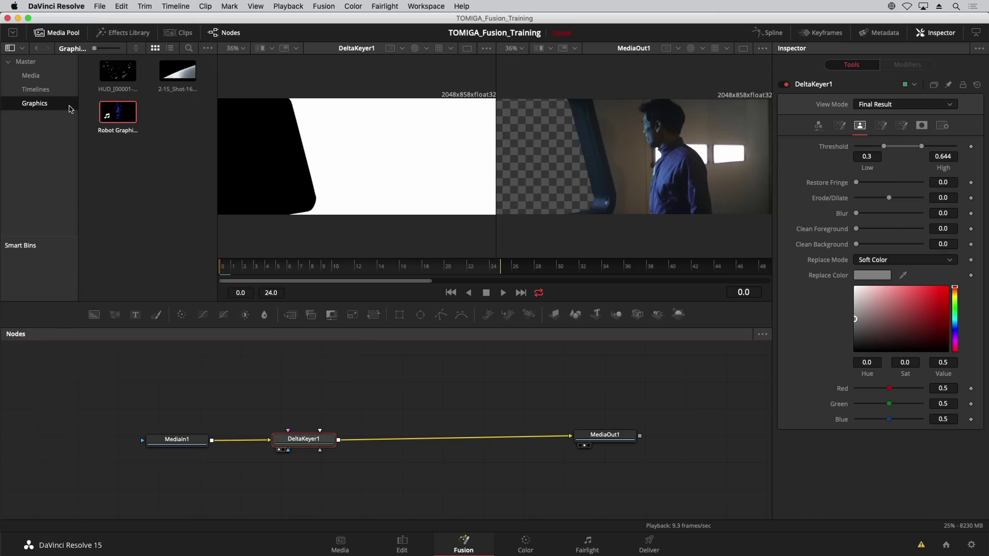
{"action": "left_click_drag", "start_coordinate": [178, 72], "coordinate": [431, 440]}
{"action": "left_click_drag", "start_coordinate": [176, 467], "coordinate": [426, 354]}
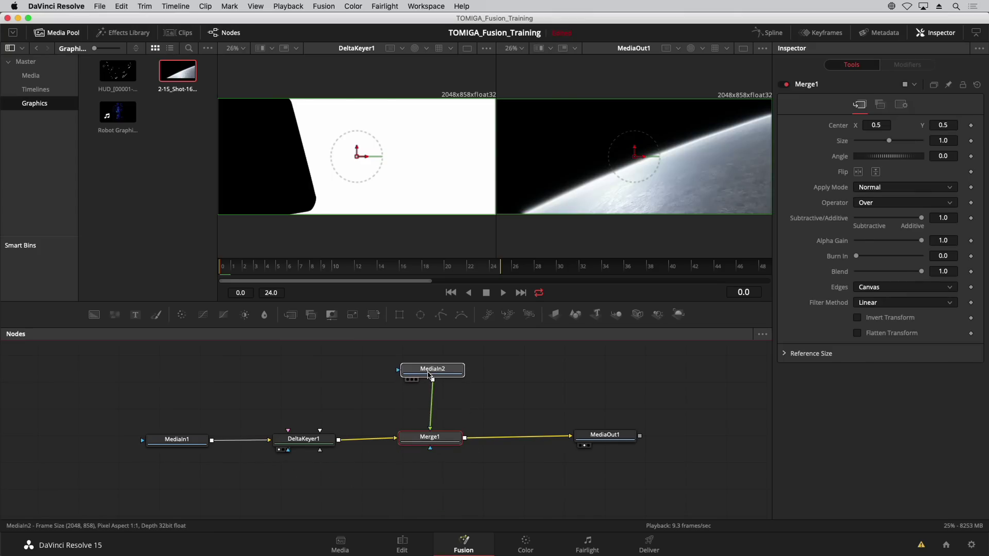
{"action": "left_click", "coordinate": [444, 442]}
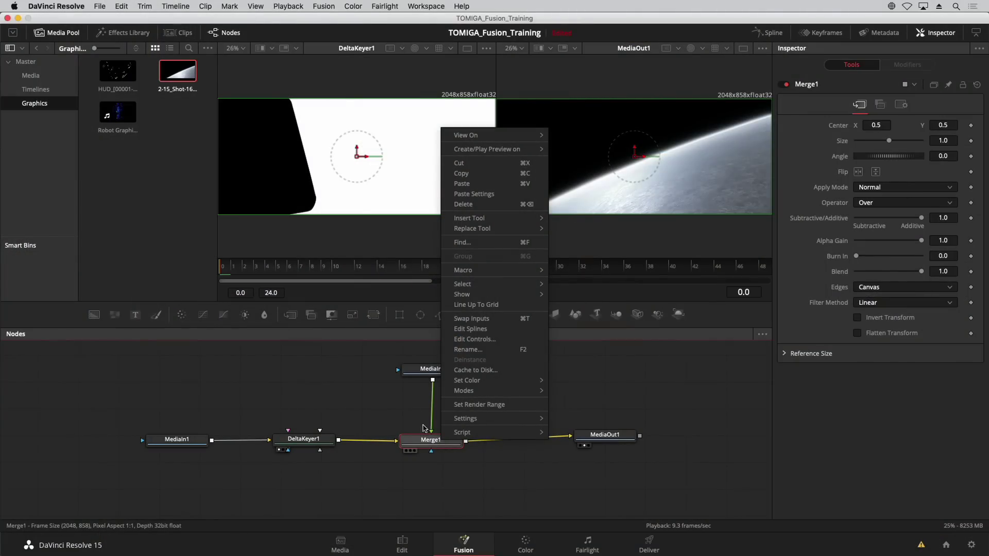
{"action": "left_click", "coordinate": [485, 319]}
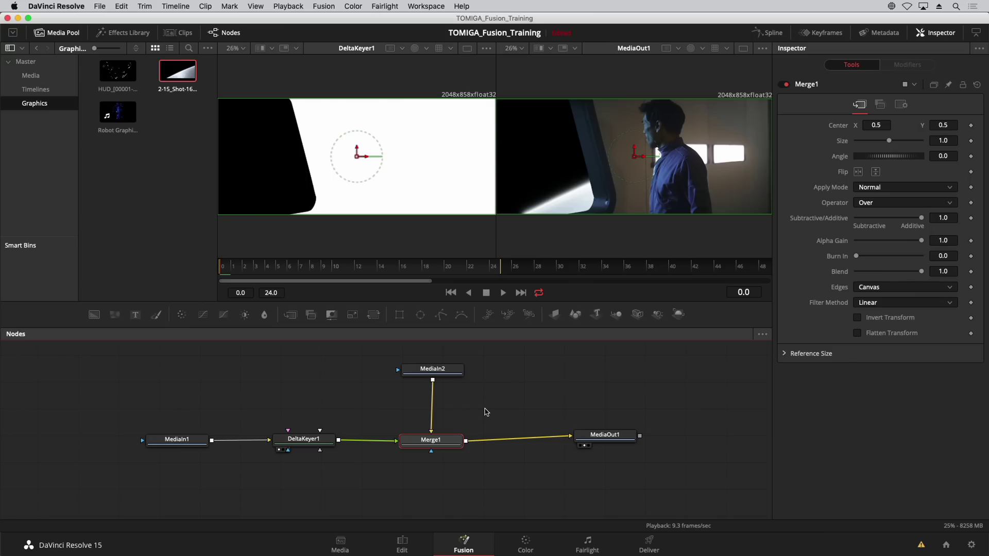
Refine the DeltaKeyer1 matte with an Erode/Dilate of -0.0009 and a very slight blur
{"action": "left_click", "coordinate": [304, 439]}
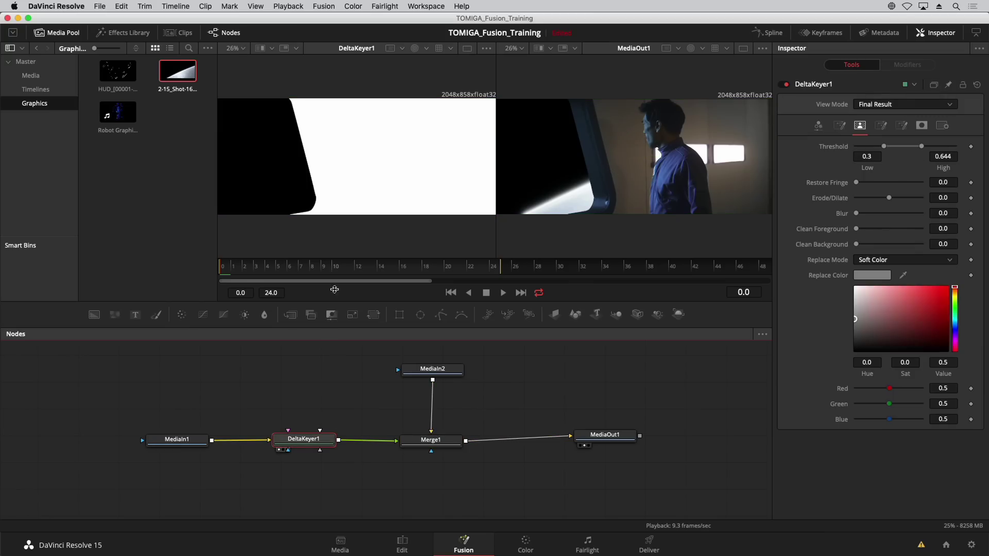
{"action": "left_click", "coordinate": [55, 32]}
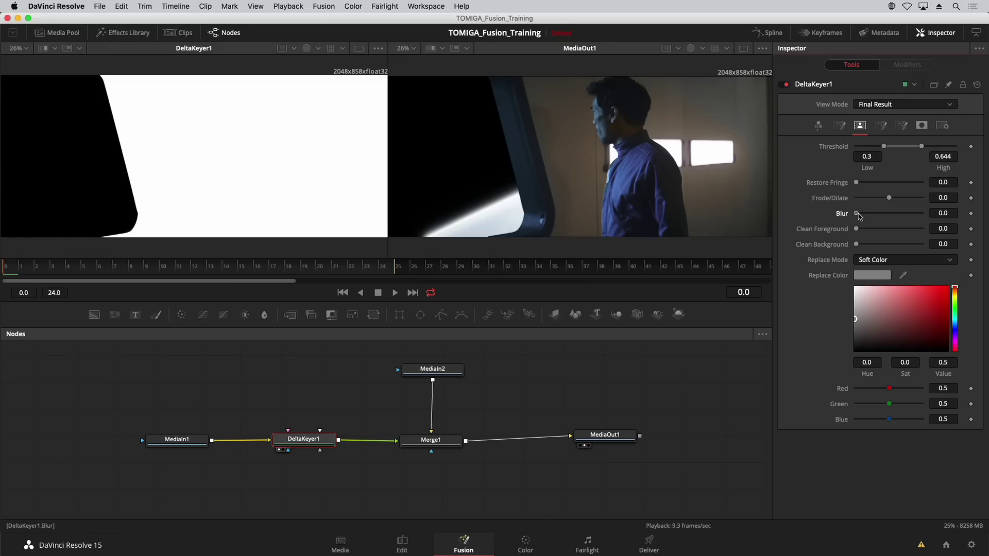
{"action": "mouse_move", "coordinate": [866, 216]}
{"action": "left_mouse_down"}
{"action": "mouse_move", "coordinate": [888, 199]}
{"action": "mouse_move", "coordinate": [862, 216]}
{"action": "left_mouse_up"}
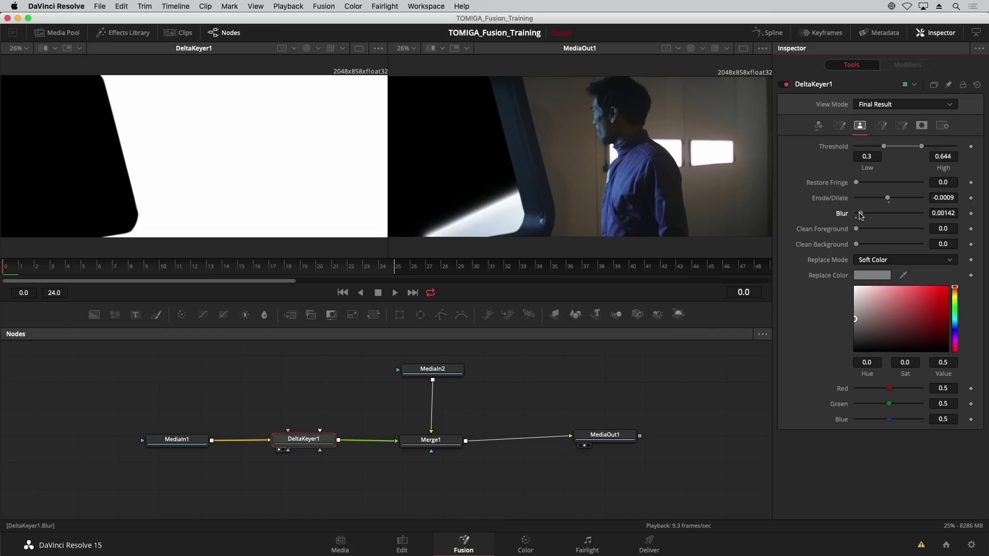
{"action": "left_click_drag", "start_coordinate": [859, 216], "coordinate": [860, 216]}
Insert a Transform node between MediaIn2 and Merge1 and shift the planet horizontally to about 0.28 Center X
{"action": "left_click_drag", "start_coordinate": [446, 375], "coordinate": [446, 374]}
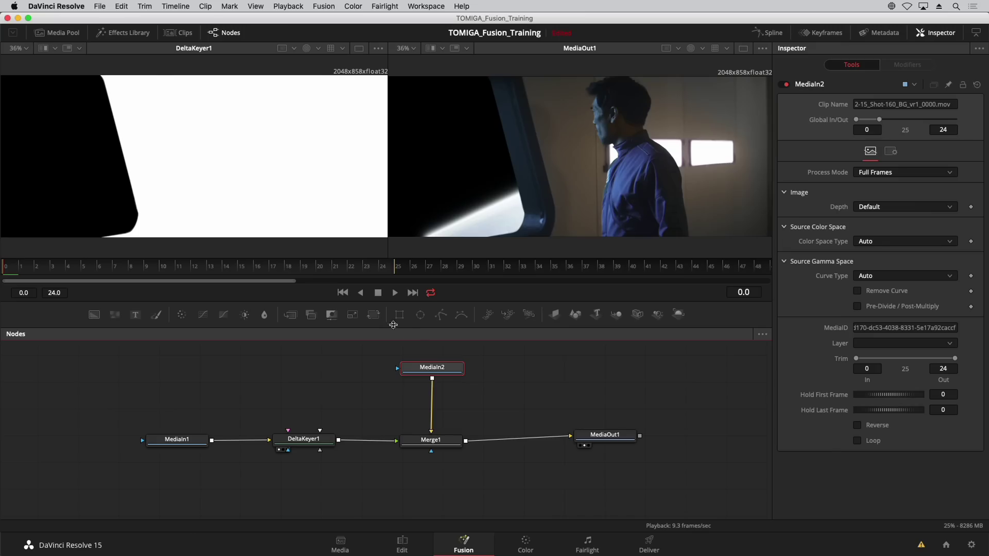
{"action": "left_click_drag", "start_coordinate": [374, 314], "coordinate": [431, 402]}
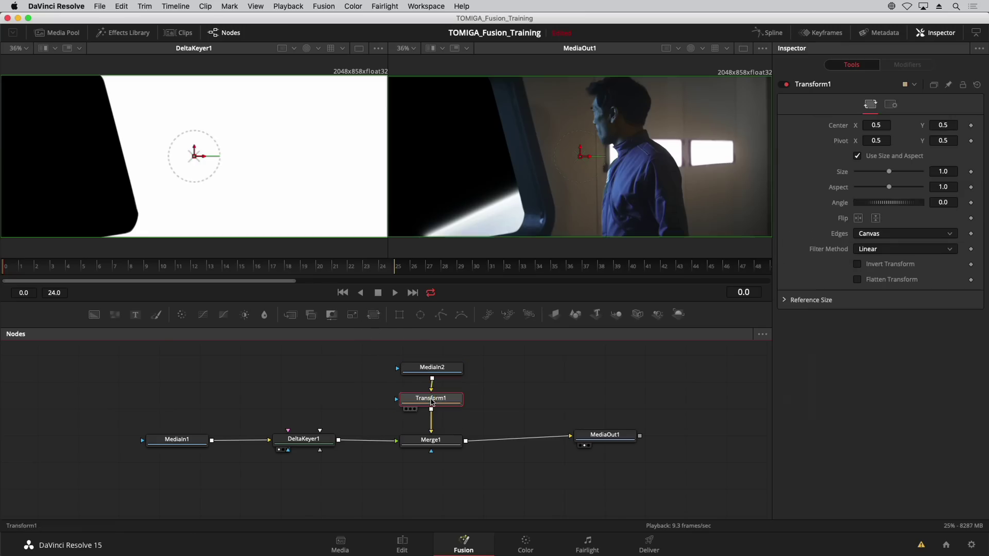
{"action": "left_click_drag", "start_coordinate": [581, 161], "coordinate": [506, 177]}
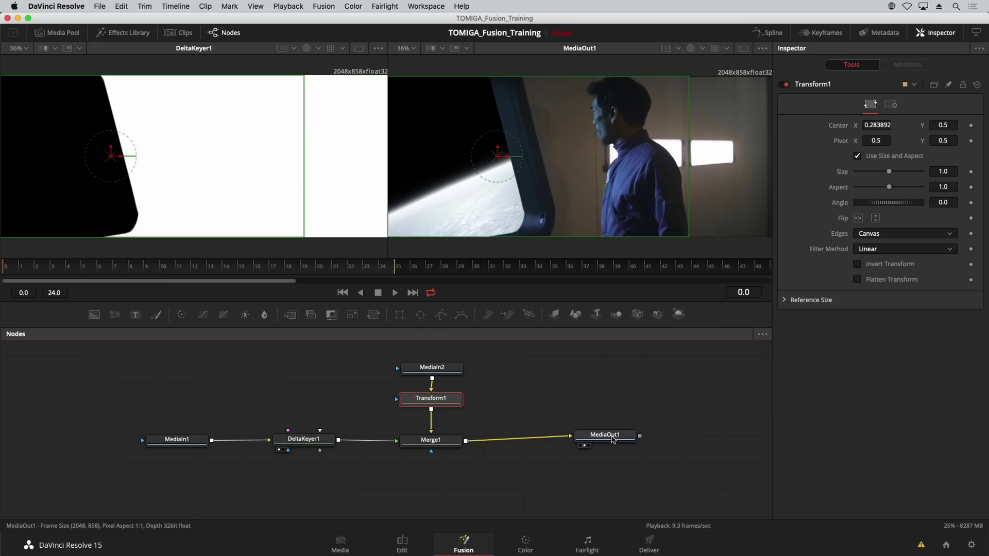
Rename the MediaIn1, MediaIn2 and MediaOut1 nodes as BACKPLATE, PLANET and OUTPUT
{"action": "left_click_drag", "start_coordinate": [612, 439], "coordinate": [620, 442]}
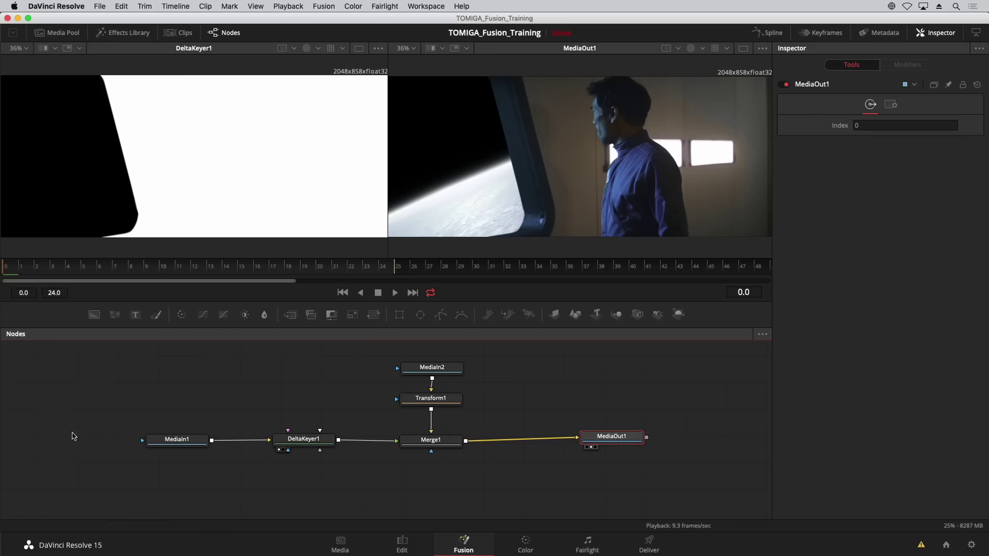
{"action": "left_click_drag", "start_coordinate": [120, 403], "coordinate": [215, 476]}
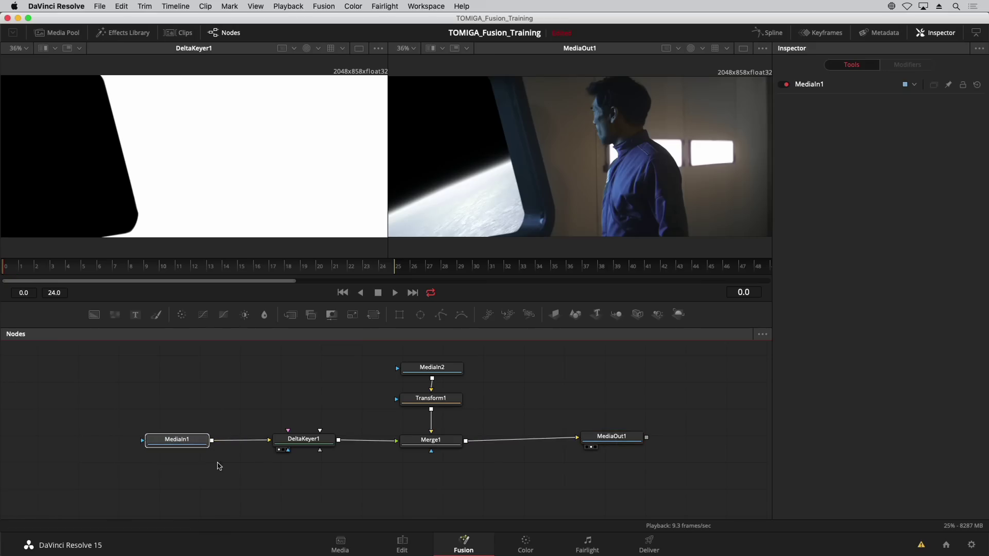
{"action": "left_click_drag", "start_coordinate": [369, 355], "coordinate": [484, 372]}
{"action": "left_click_drag", "start_coordinate": [579, 394], "coordinate": [641, 450]}
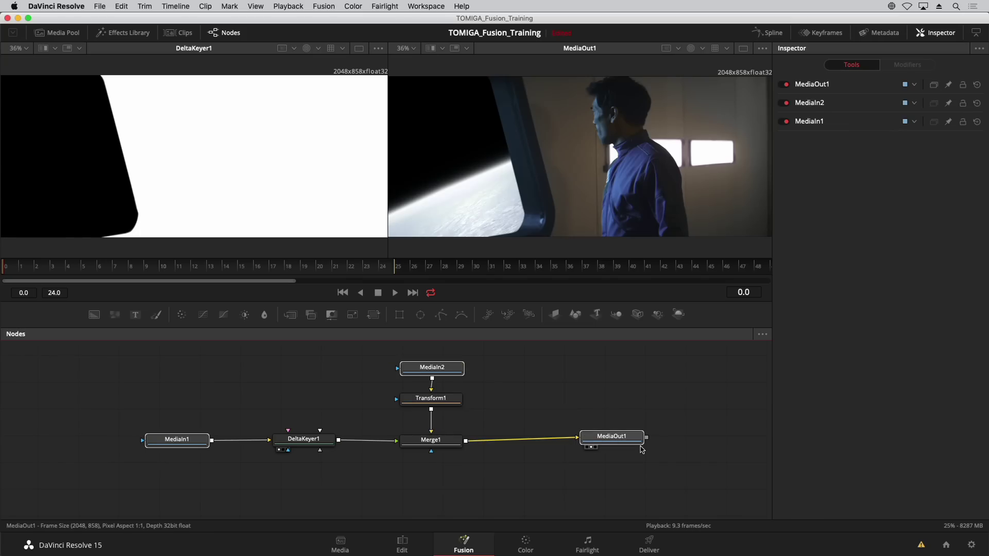
{"action": "key", "text": "F2"}
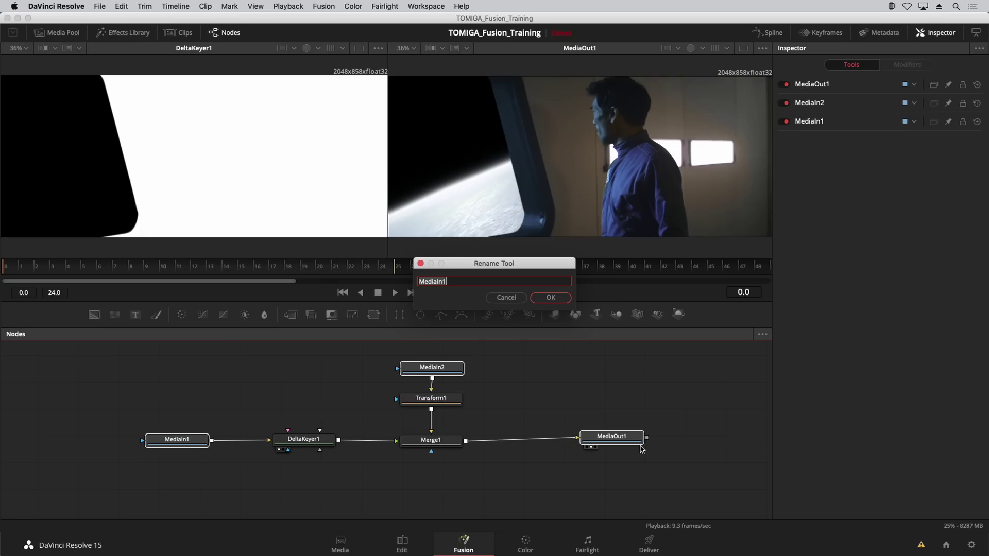
{"action": "type", "text": "BA"}
{"action": "key", "text": "Return"}
{"action": "type", "text": "PLANET"}
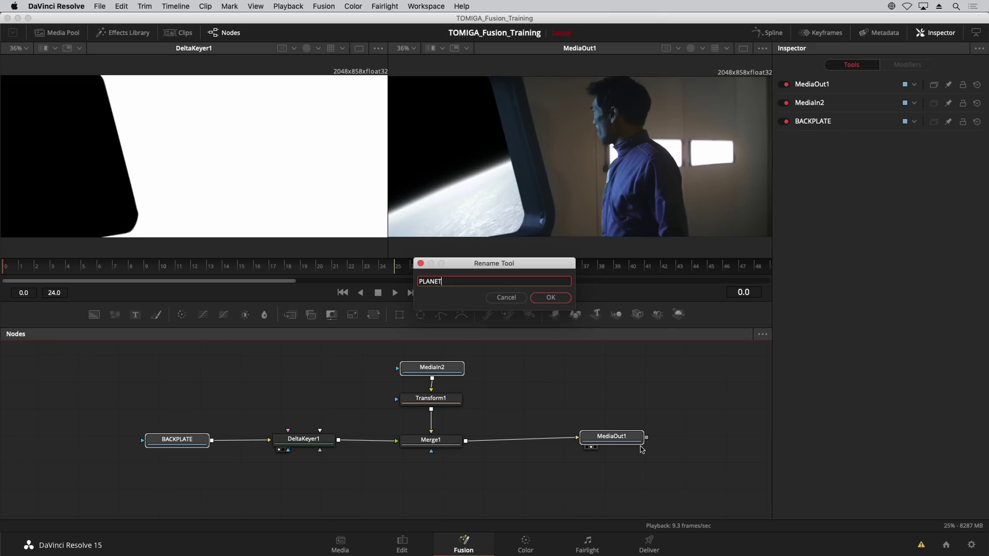
{"action": "key", "text": "Return"}
{"action": "type", "text": "OUTPUT"}
{"action": "key", "text": "Return"}
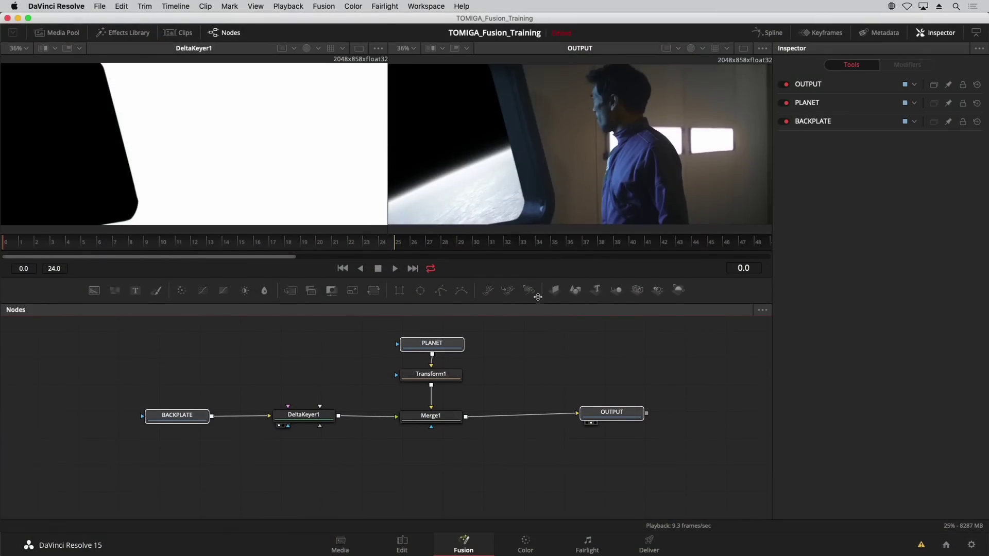
Line up all nodes to the grid, and set tools to arrange to connected nodes when moved
{"action": "left_click_drag", "start_coordinate": [537, 297], "coordinate": [539, 265]}
{"action": "left_click_drag", "start_coordinate": [513, 342], "coordinate": [426, 392]}
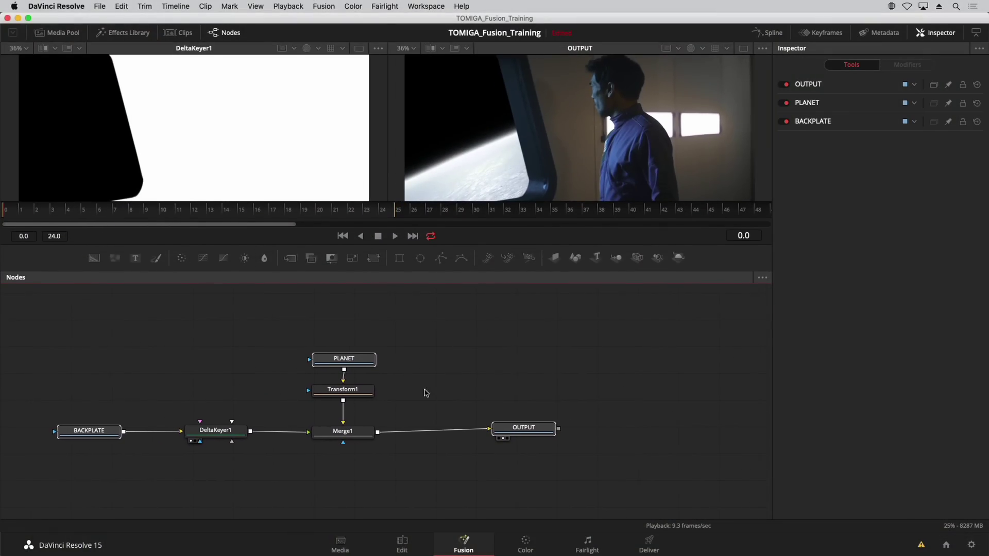
{"action": "left_click", "coordinate": [433, 365]}
{"action": "right_click", "coordinate": [435, 356]}
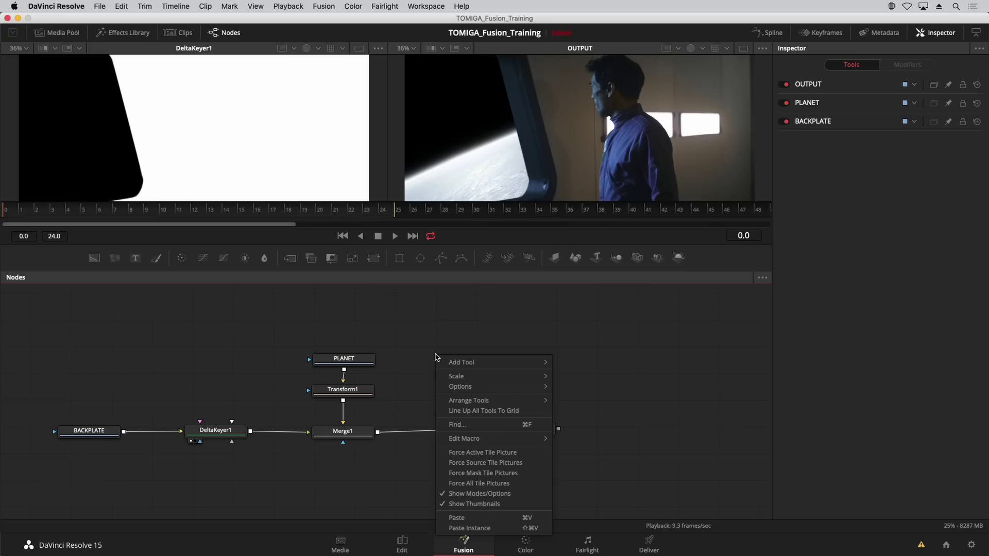
{"action": "left_click", "coordinate": [466, 411]}
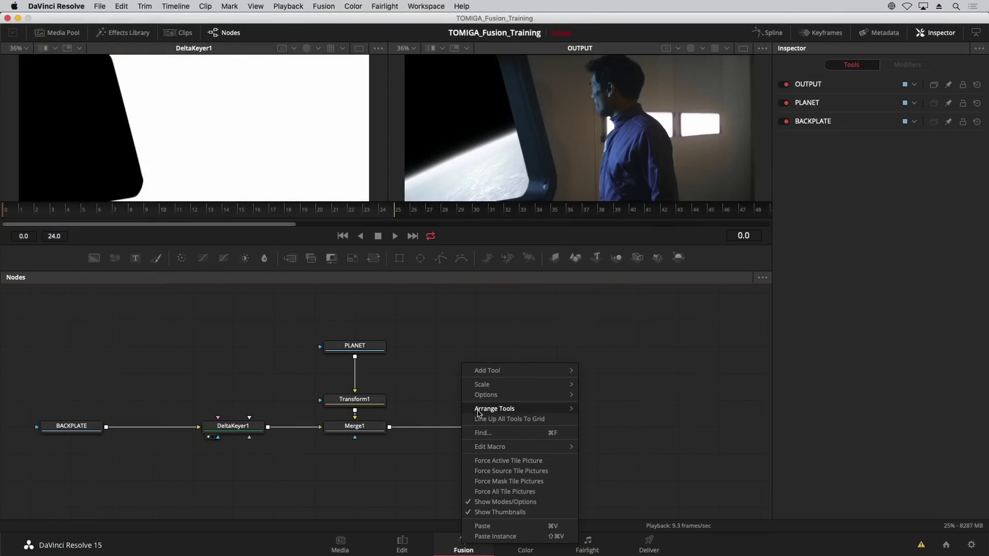
{"action": "mouse_move", "coordinate": [557, 409]}
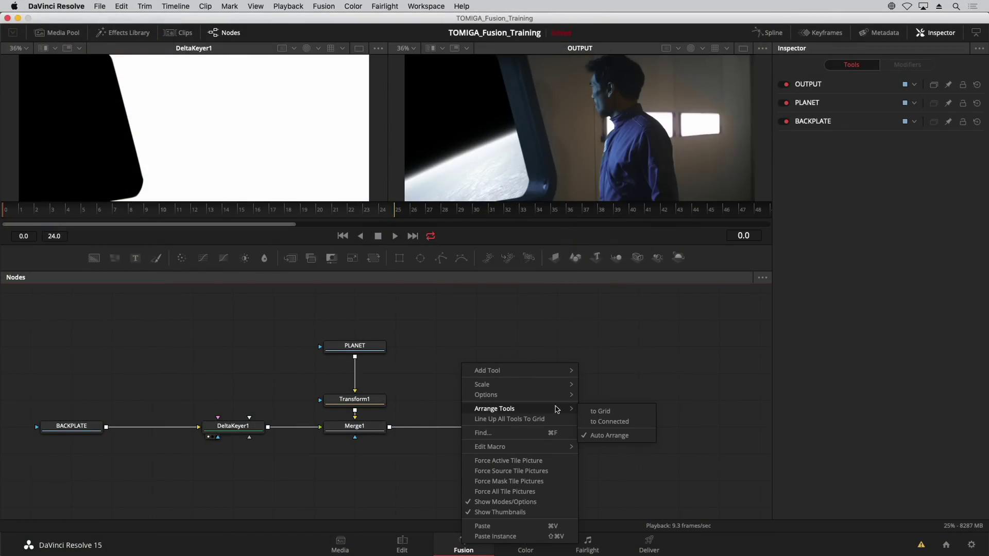
{"action": "left_click", "coordinate": [620, 422]}
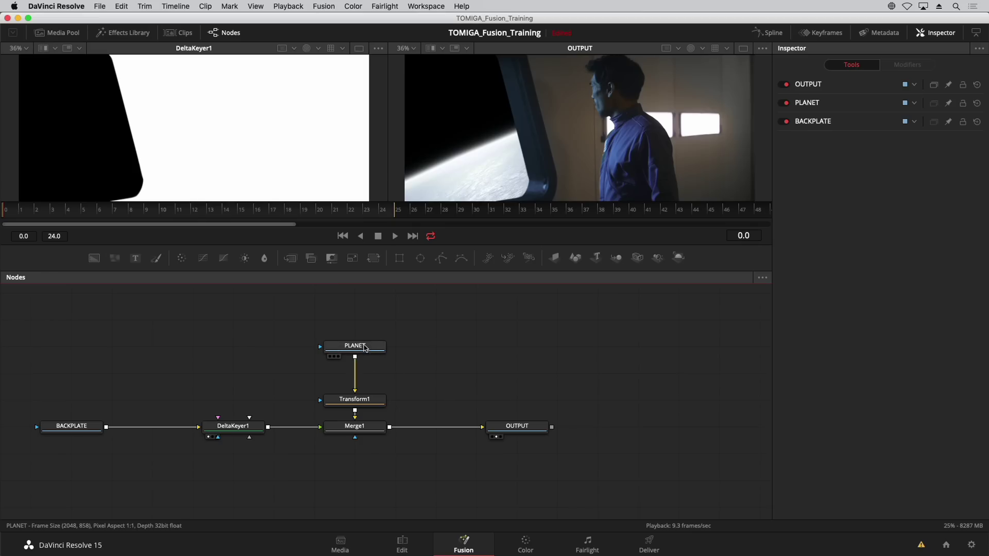
{"action": "mouse_move", "coordinate": [364, 350]}
{"action": "left_mouse_down"}
{"action": "mouse_move", "coordinate": [311, 347]}
{"action": "mouse_move", "coordinate": [464, 349]}
{"action": "mouse_move", "coordinate": [335, 335]}
{"action": "mouse_move", "coordinate": [262, 378]}
{"action": "mouse_move", "coordinate": [258, 371]}
{"action": "mouse_move", "coordinate": [324, 346]}
{"action": "mouse_move", "coordinate": [396, 343]}
{"action": "mouse_move", "coordinate": [330, 342]}
{"action": "mouse_move", "coordinate": [400, 344]}
{"action": "mouse_move", "coordinate": [348, 345]}
{"action": "mouse_move", "coordinate": [363, 346]}
{"action": "left_mouse_up"}
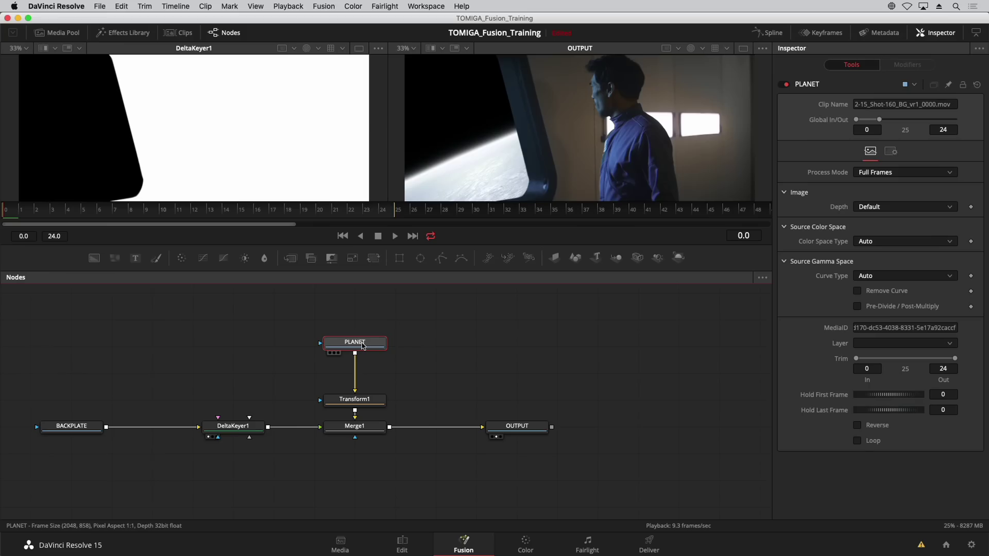
Group the BACKPLATE, DeltaKeyer1, PLANET, Transform1 and Merge1 nodes, leaving OUTPUT outside the group
{"action": "left_click_drag", "start_coordinate": [283, 372], "coordinate": [370, 360]}
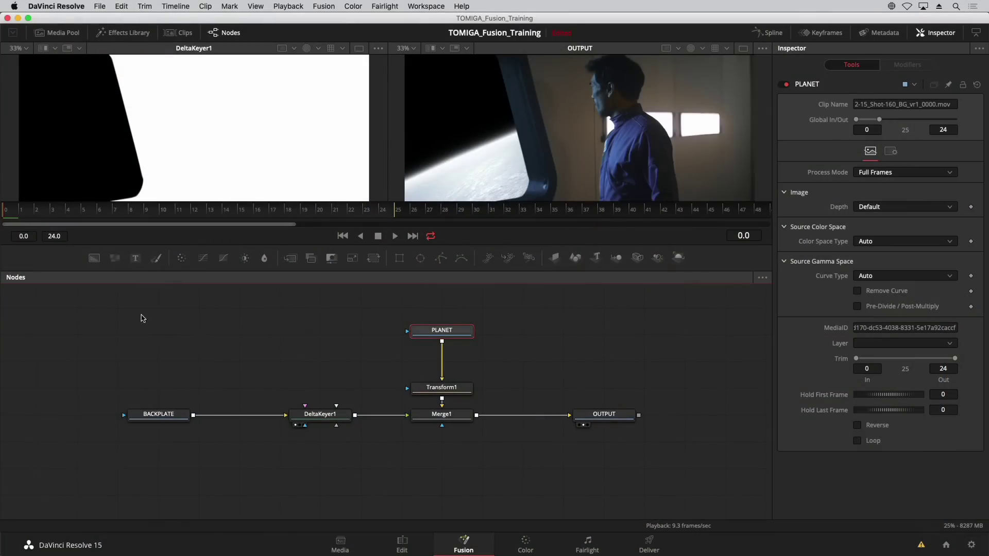
{"action": "left_click_drag", "start_coordinate": [141, 318], "coordinate": [502, 464]}
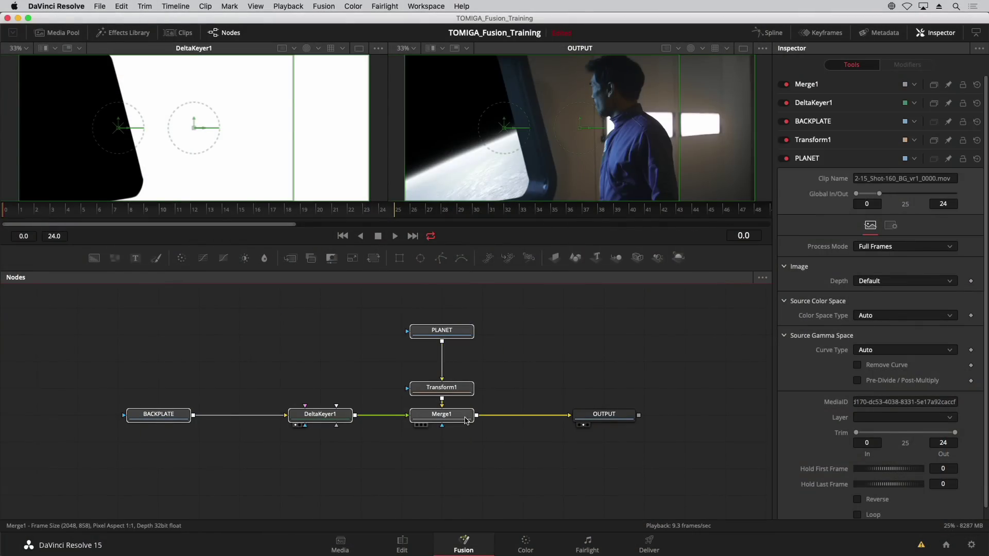
{"action": "left_click", "coordinate": [466, 421]}
{"action": "right_click", "coordinate": [463, 418]}
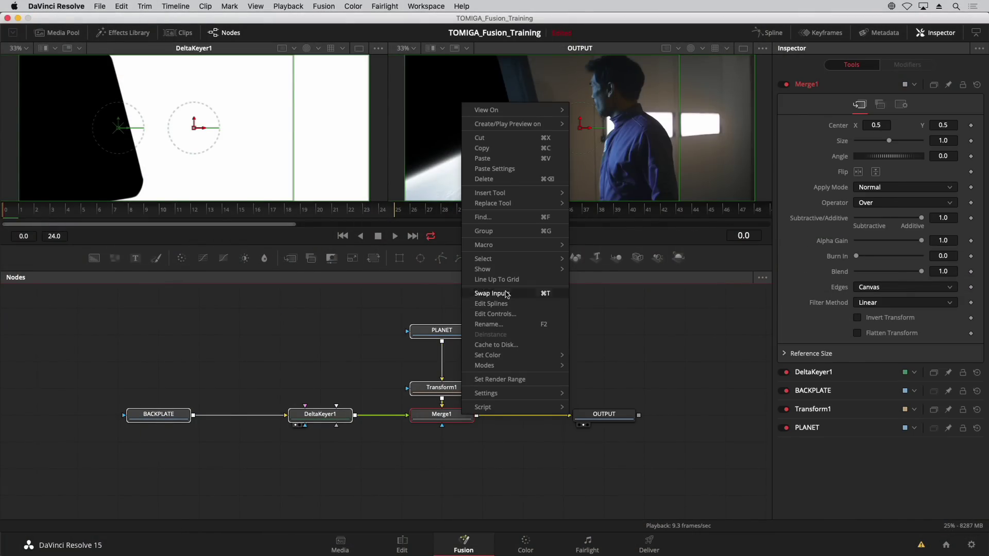
{"action": "left_click", "coordinate": [520, 231]}
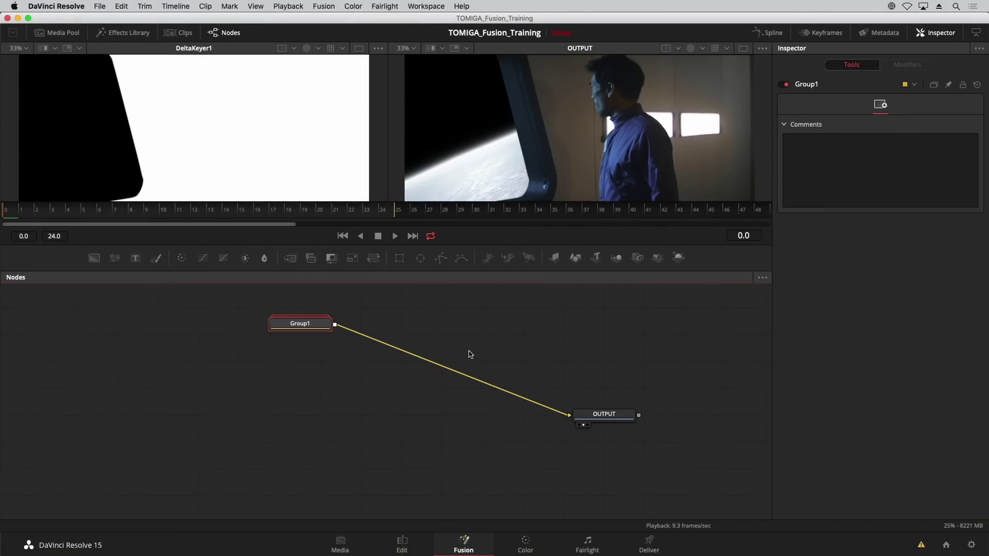
Rename the node group as GREENSCREEN, and expand and collapse it to view the nodes it contains
{"action": "mouse_move", "coordinate": [308, 332]}
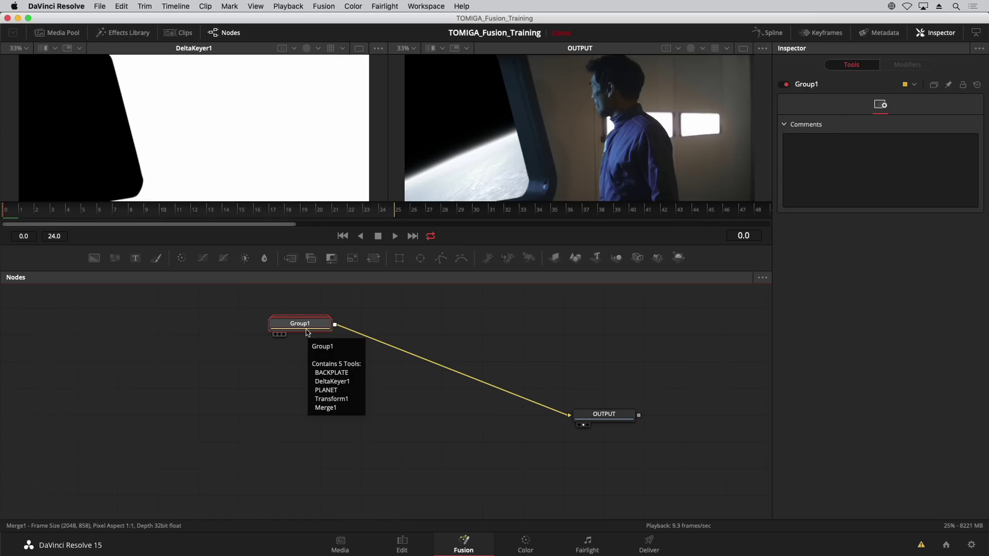
{"action": "key", "text": "F2"}
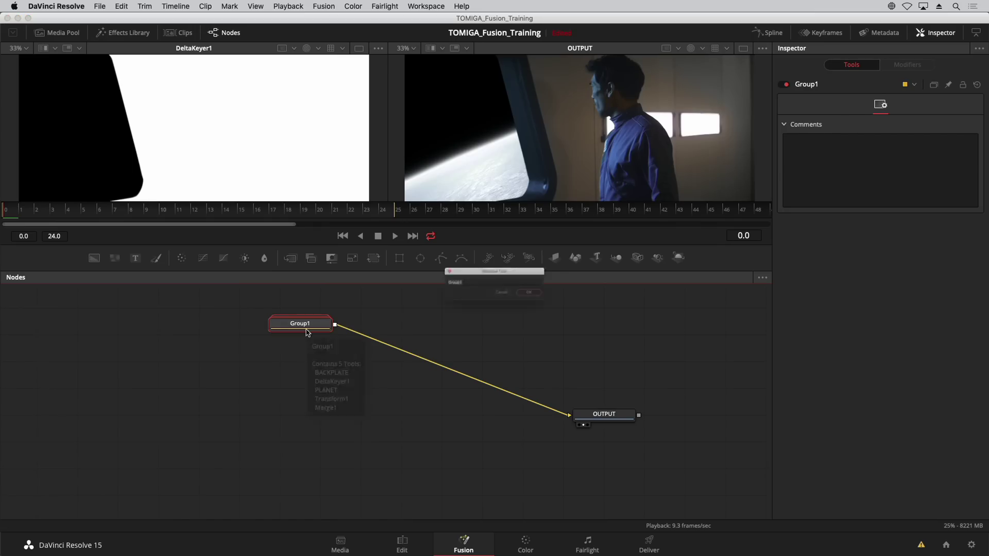
{"action": "type", "text": "GRE"}
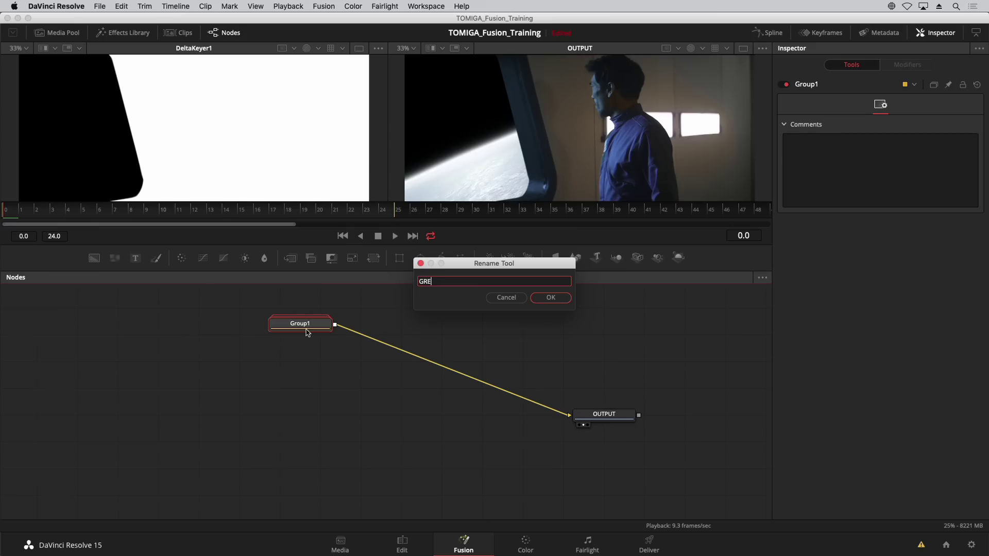
{"action": "type", "text": "ENSCREEN"}
{"action": "key", "text": "Return"}
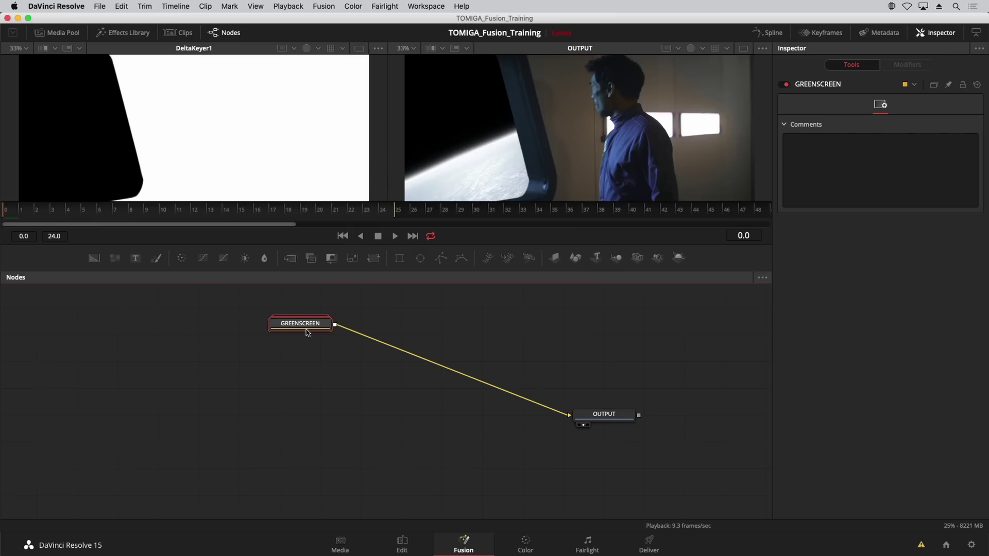
{"action": "double_click", "coordinate": [306, 331]}
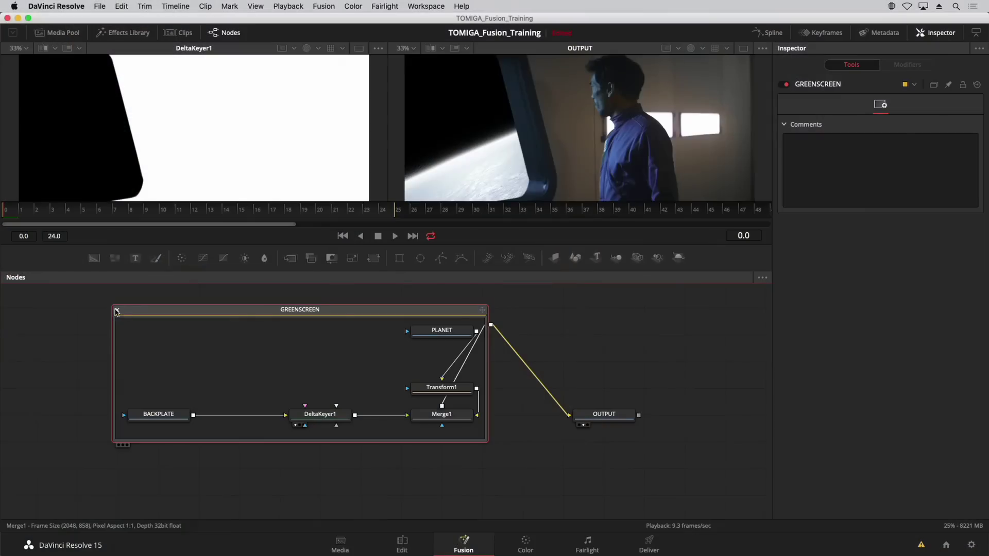
{"action": "left_click", "coordinate": [117, 311]}
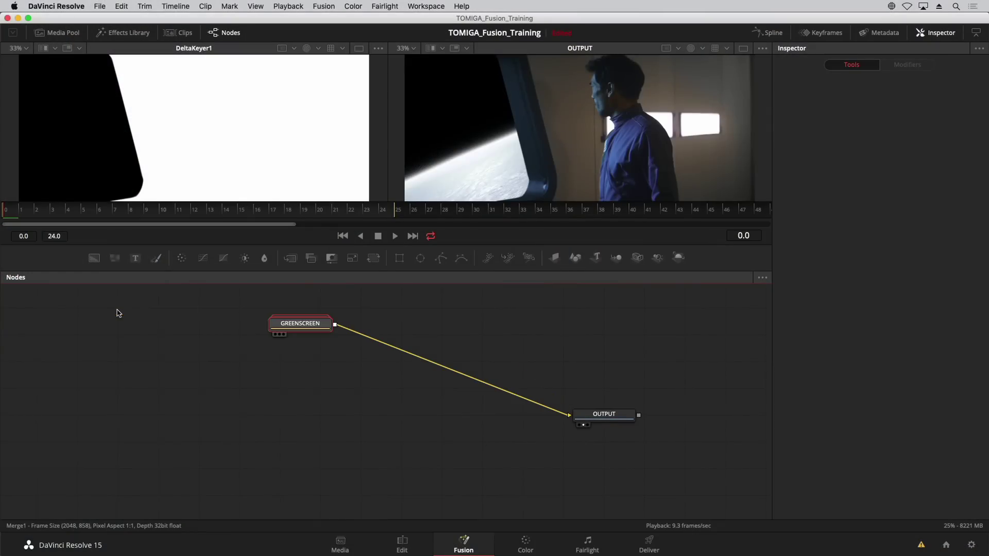
Ungroup the GREENSCREEN group and move its released nodes so that Merge1 sits level with OUTPUT
{"action": "right_click", "coordinate": [320, 325]}
{"action": "left_click", "coordinate": [311, 329]}
{"action": "right_click", "coordinate": [312, 325]}
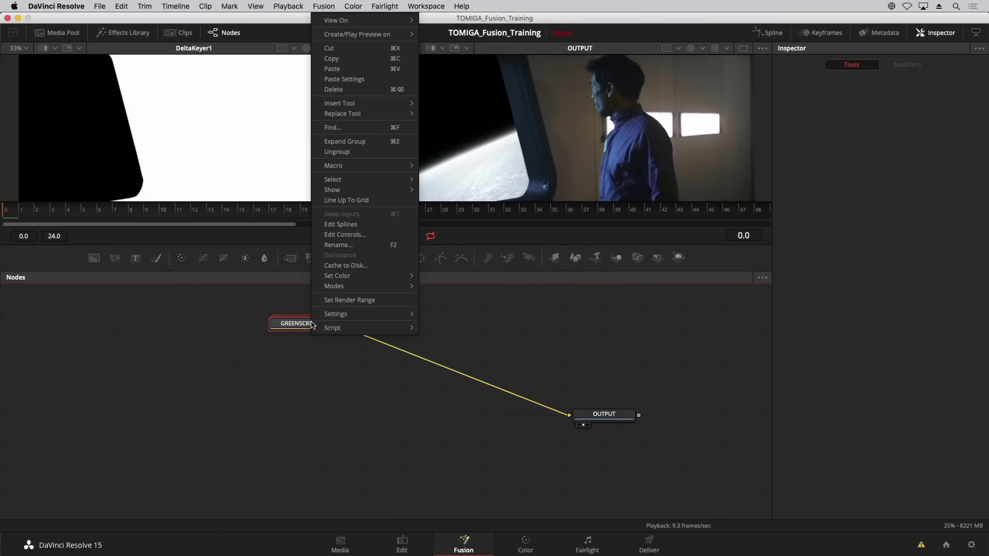
{"action": "left_click", "coordinate": [338, 152]}
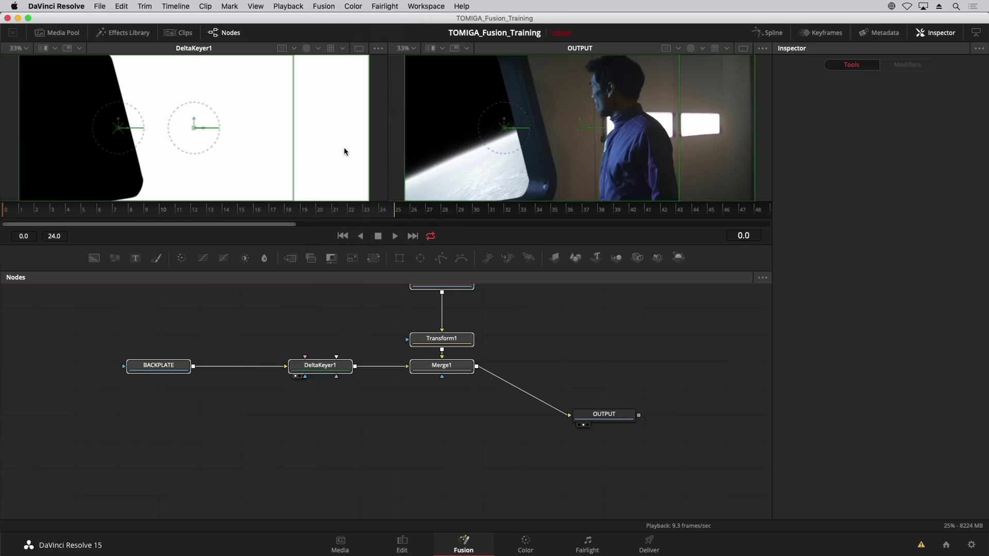
{"action": "left_click_drag", "start_coordinate": [441, 369], "coordinate": [395, 421]}
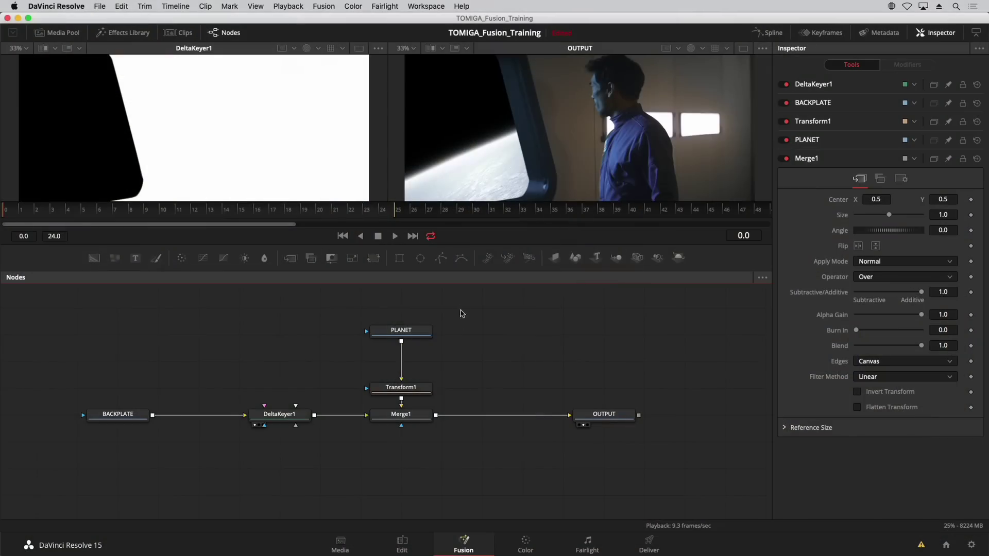
Add an Underlay behind the BACKPLATE, DeltaKeyer1, PLANET, Transform1 and Merge1 nodes, and move it with its nodes closer to OUTPUT
{"action": "left_click_drag", "start_coordinate": [462, 307], "coordinate": [109, 468]}
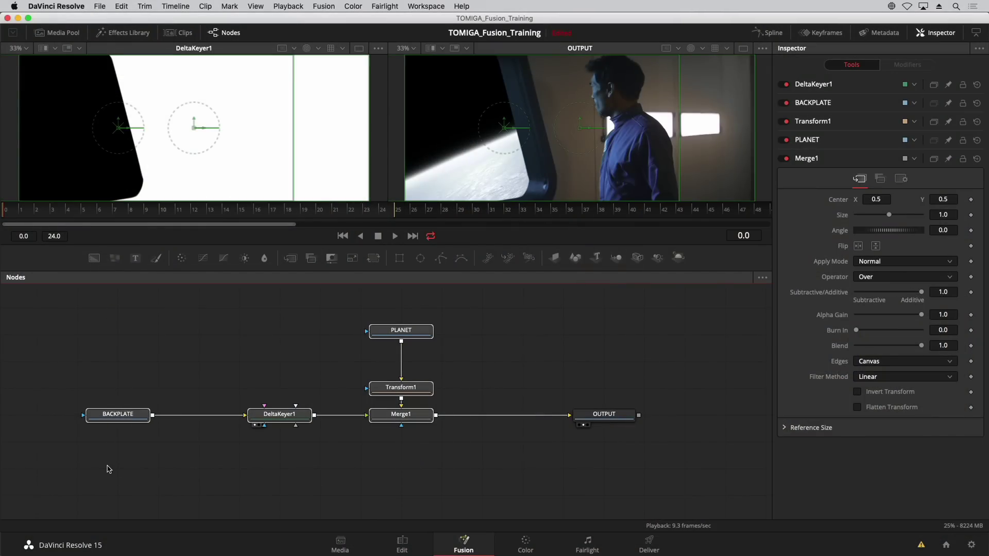
{"action": "key", "text": "shift+space"}
{"action": "type", "text": "DELTA"}
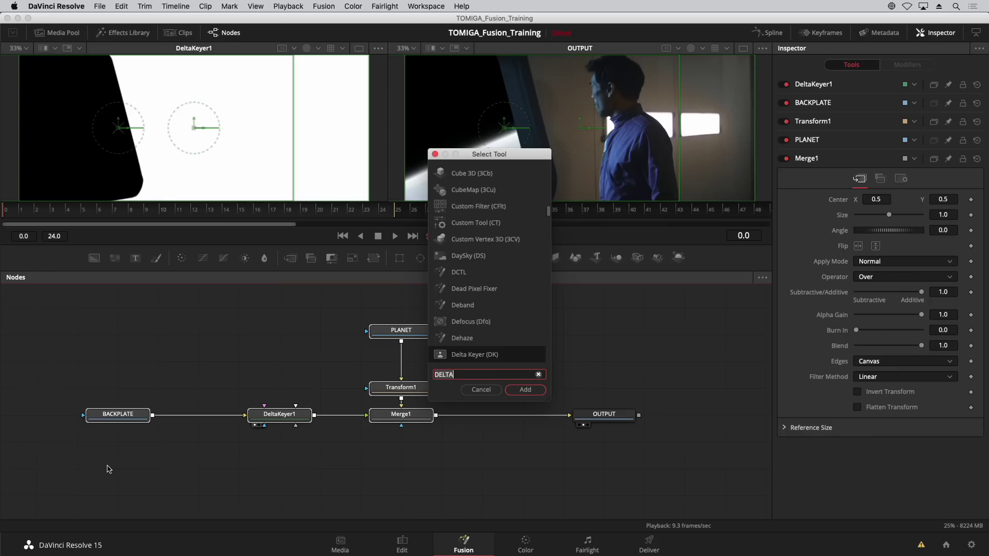
{"action": "key", "text": "BackSpace"}
{"action": "key", "text": "BackSpace"}
{"action": "key", "text": "BackSpace"}
{"action": "key", "text": "BackSpace"}
{"action": "key", "text": "BackSpace"}
{"action": "type", "text": "UNDER"}
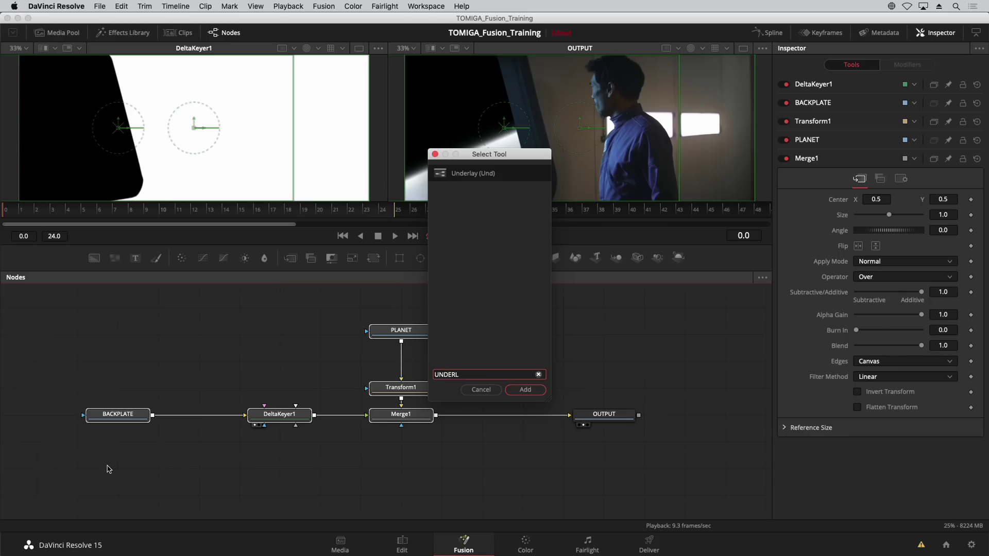
{"action": "key", "text": "Return"}
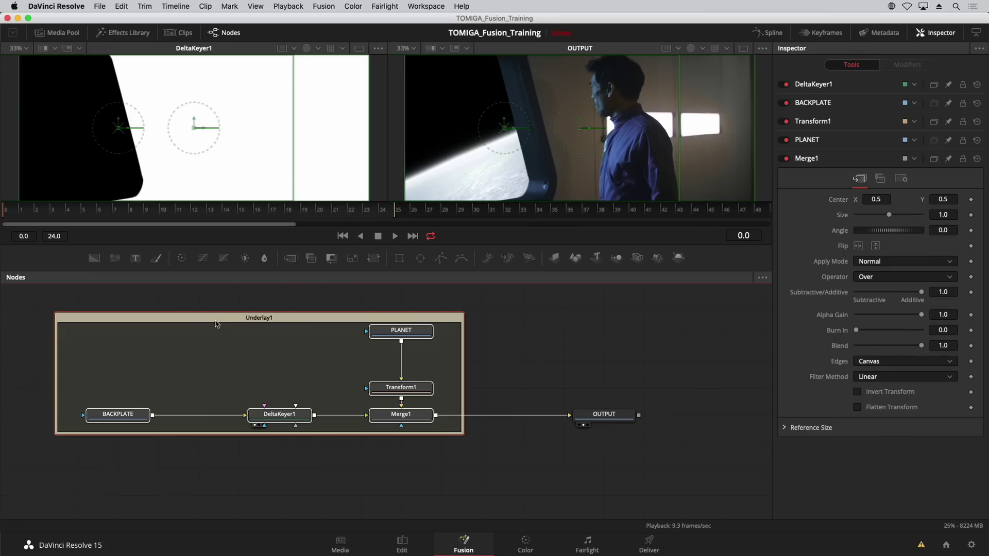
{"action": "left_click_drag", "start_coordinate": [221, 320], "coordinate": [203, 354]}
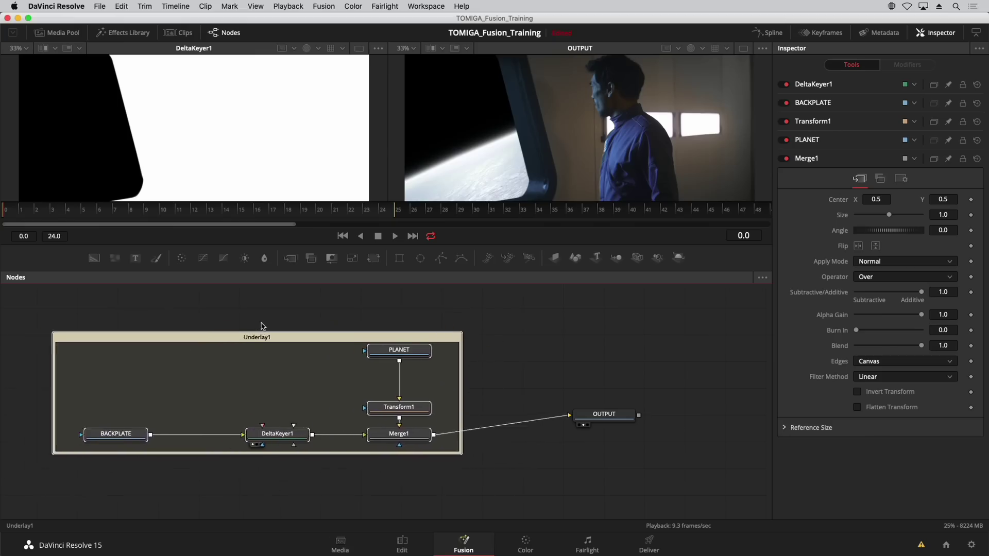
{"action": "mouse_move", "coordinate": [261, 337]}
{"action": "left_mouse_down"}
{"action": "mouse_move", "coordinate": [335, 358]}
{"action": "mouse_move", "coordinate": [306, 318]}
{"action": "mouse_move", "coordinate": [213, 317]}
{"action": "mouse_move", "coordinate": [264, 319]}
{"action": "left_mouse_up"}
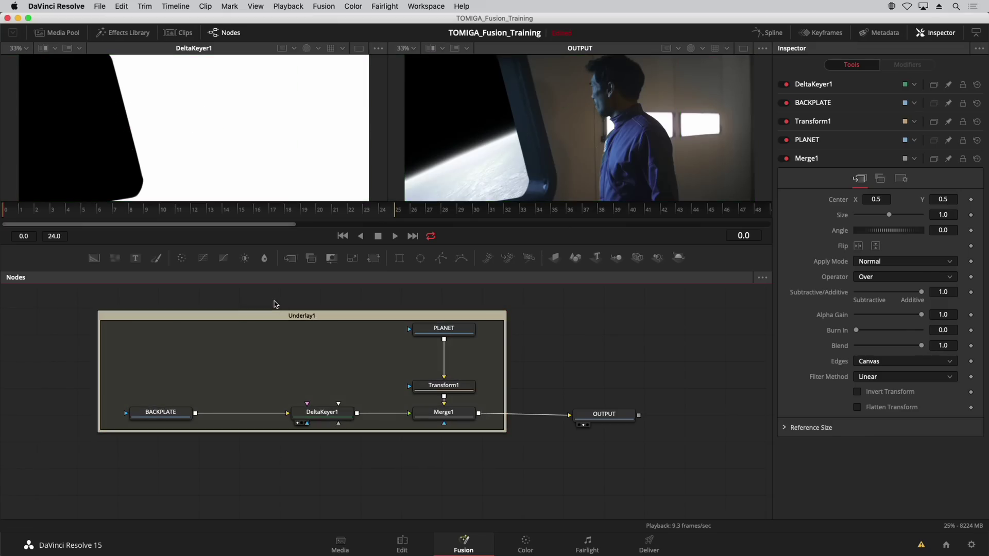
Set the underlay's color to Green and rename it as GREENSCREEN
{"action": "left_click", "coordinate": [297, 318]}
{"action": "right_click", "coordinate": [298, 318]}
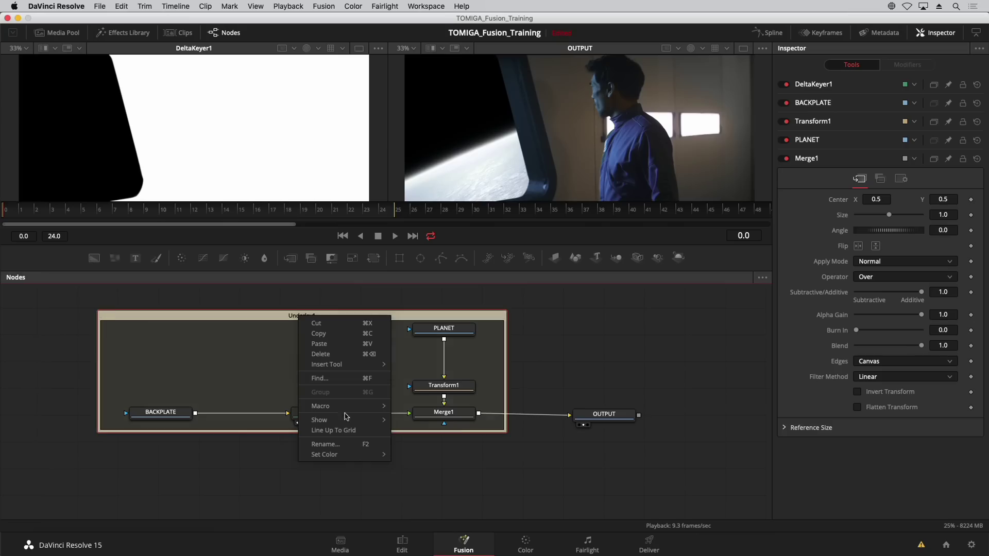
{"action": "mouse_move", "coordinate": [368, 454]}
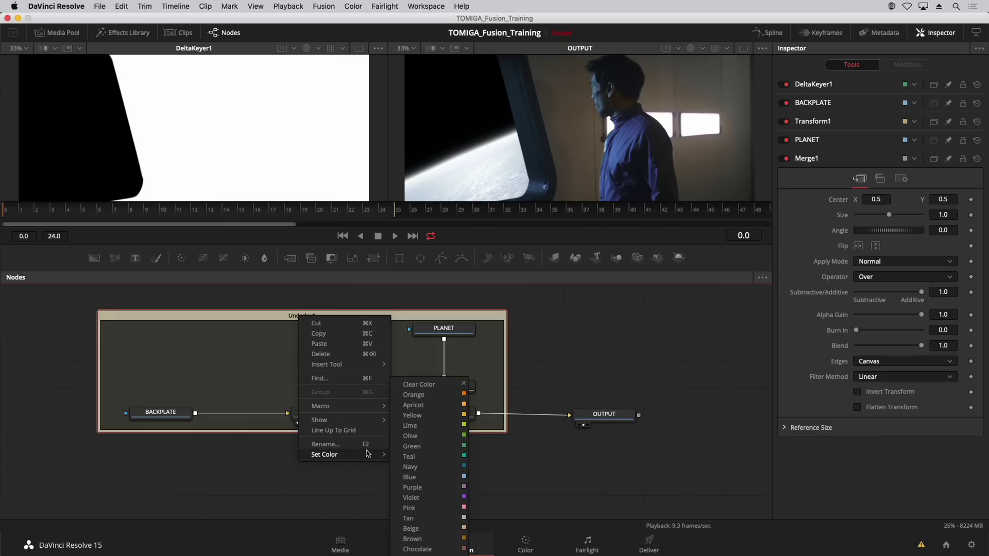
{"action": "left_click", "coordinate": [420, 448]}
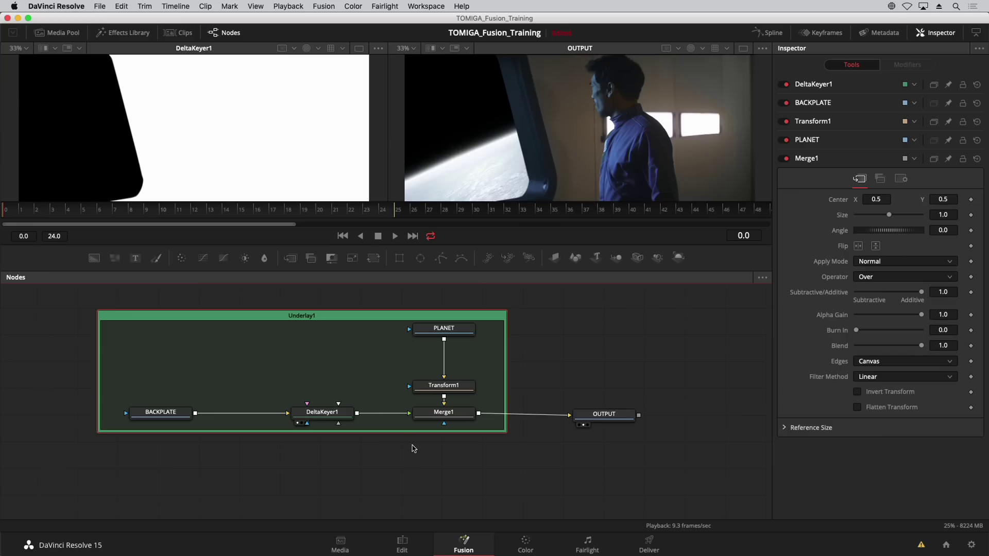
{"action": "key", "text": "F2"}
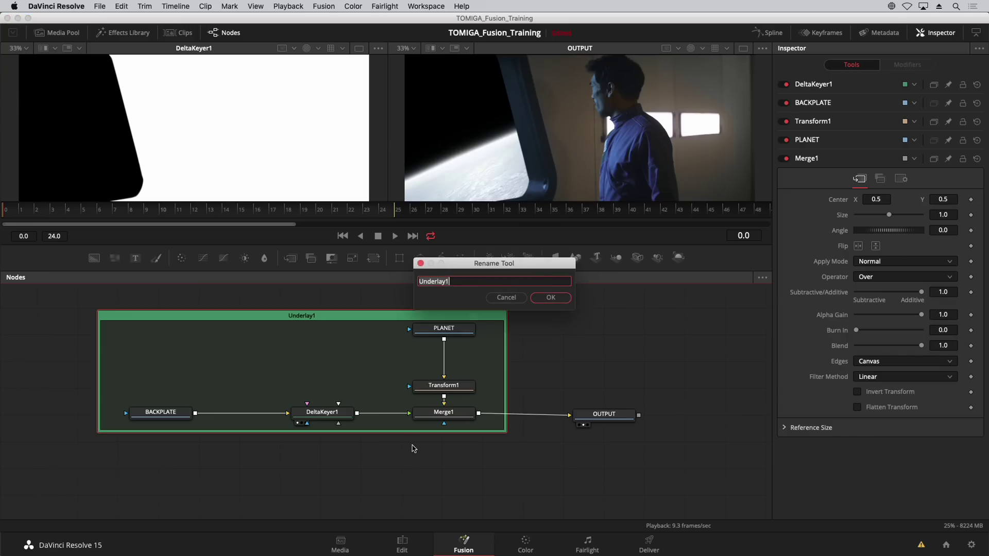
{"action": "type", "text": "GREENSCREEN"}
{"action": "key", "text": "Return"}
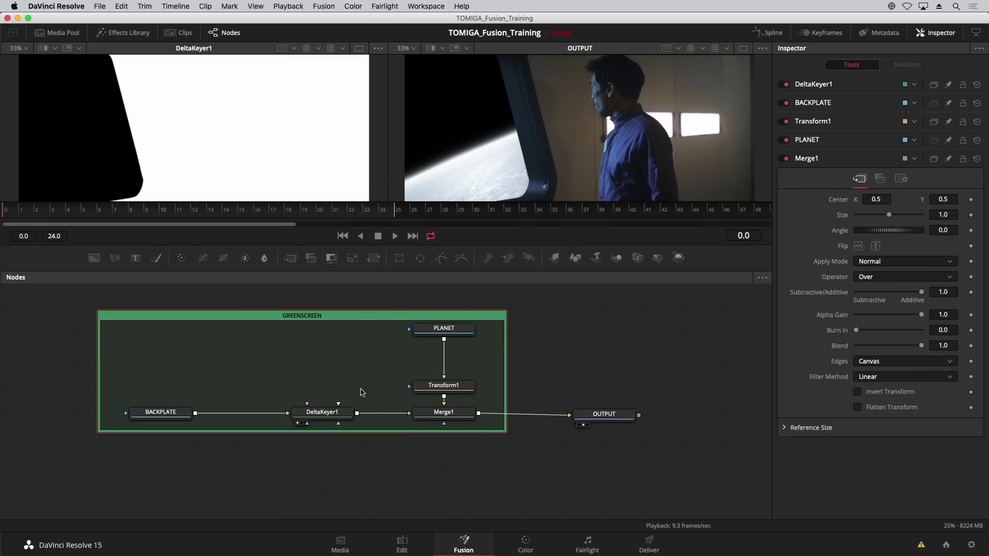